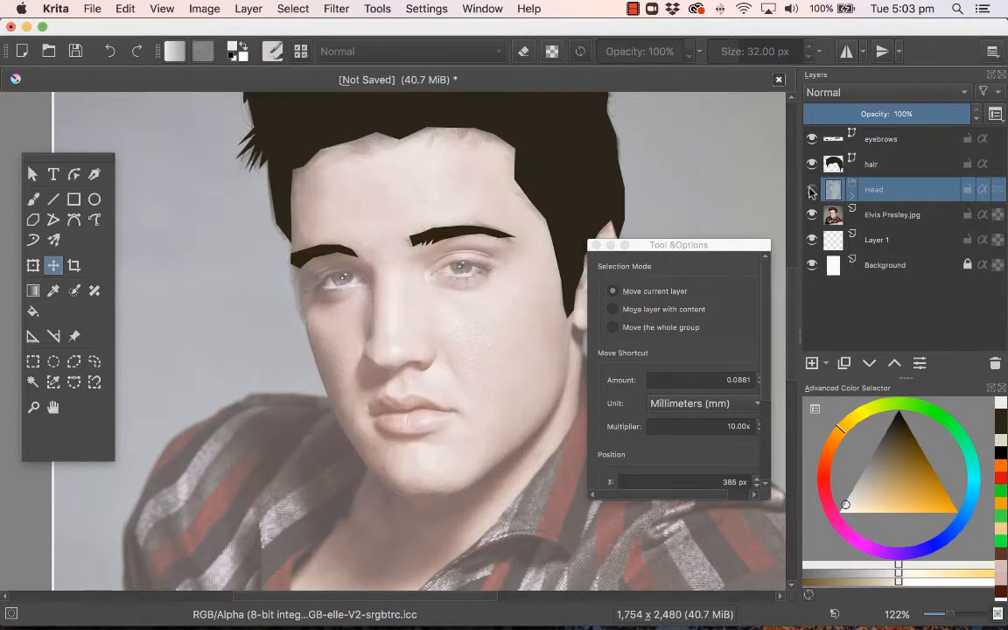
- Hide the Head group to reveal the photo and add a new vector layer above it
click(811, 190)
click(811, 190)
click(811, 190)
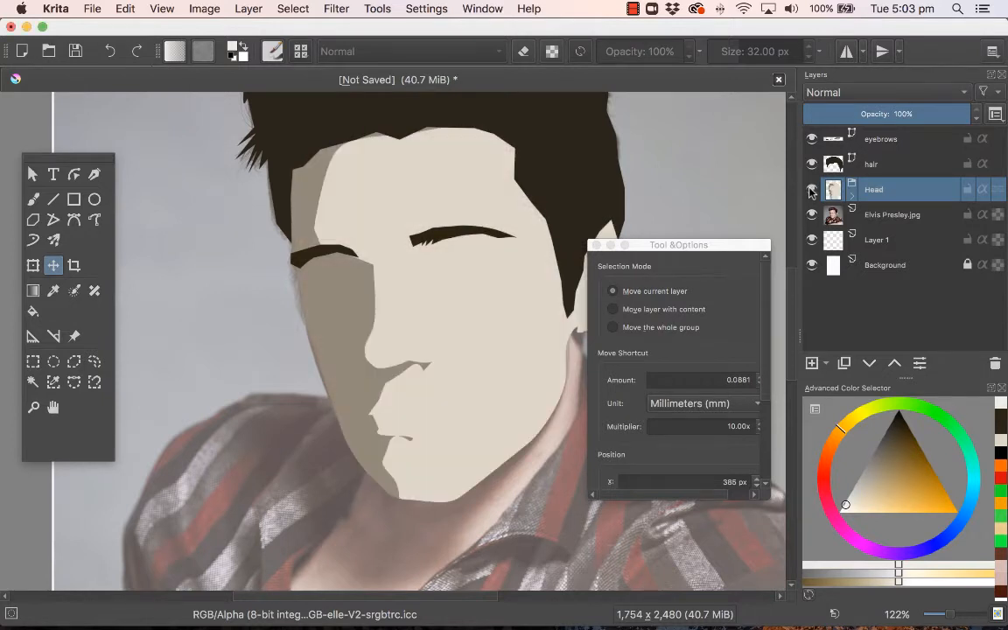
click(811, 189)
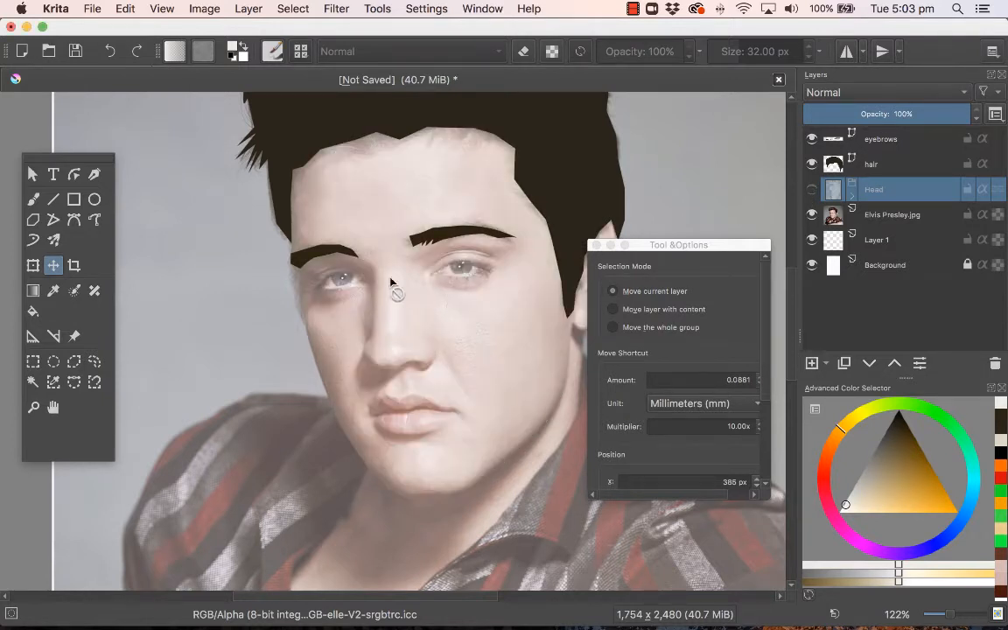
click(829, 366)
click(841, 444)
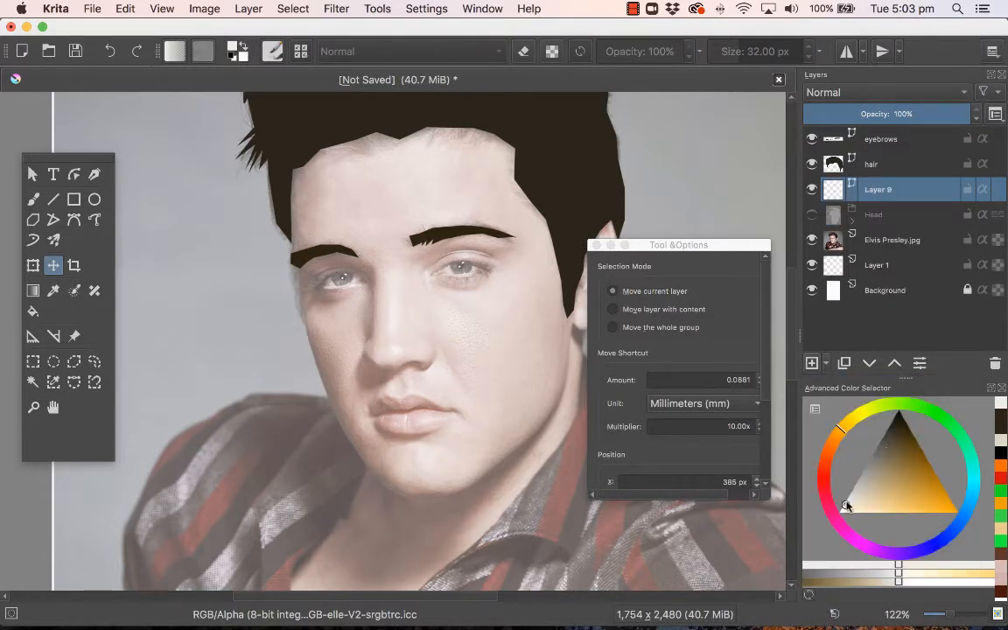
- Trace the white of the portrait's right-hand eye as a filled Bezier curve shape in a warm off-white
click(847, 508)
click(847, 509)
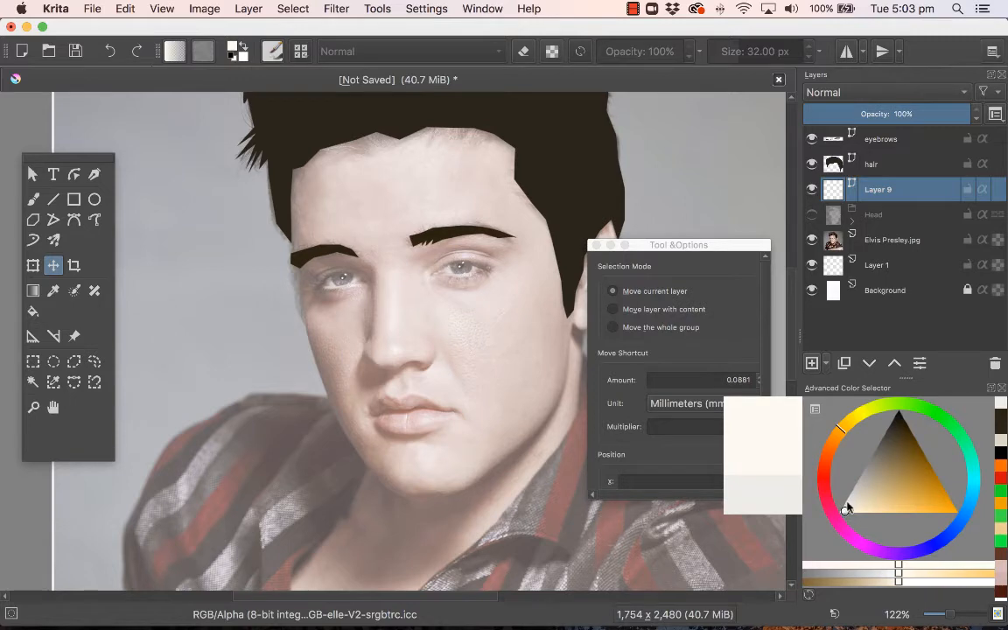
click(71, 220)
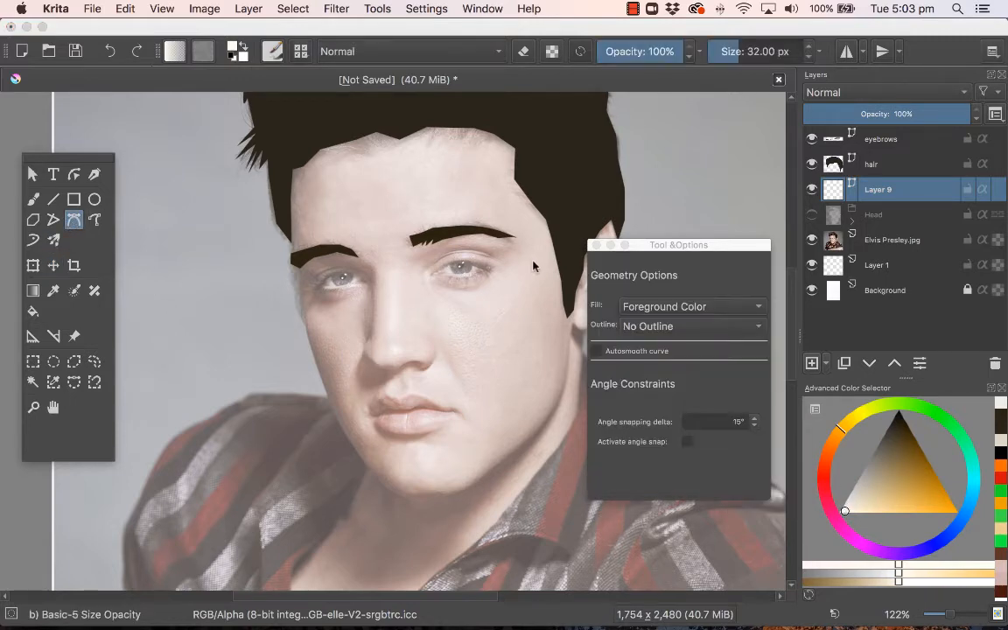
scroll(461, 277, up, 5)
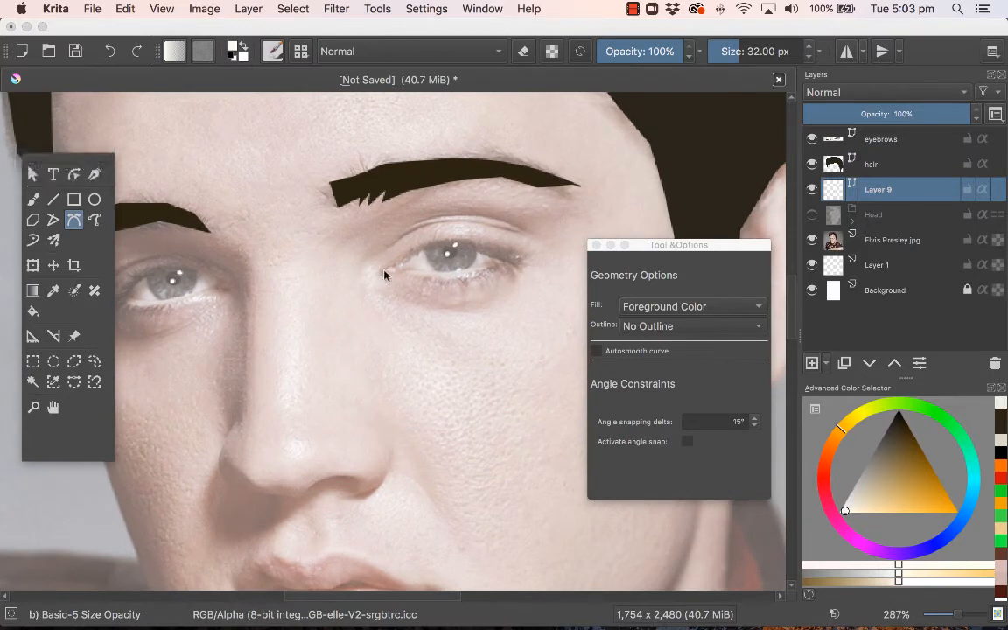
click(382, 272)
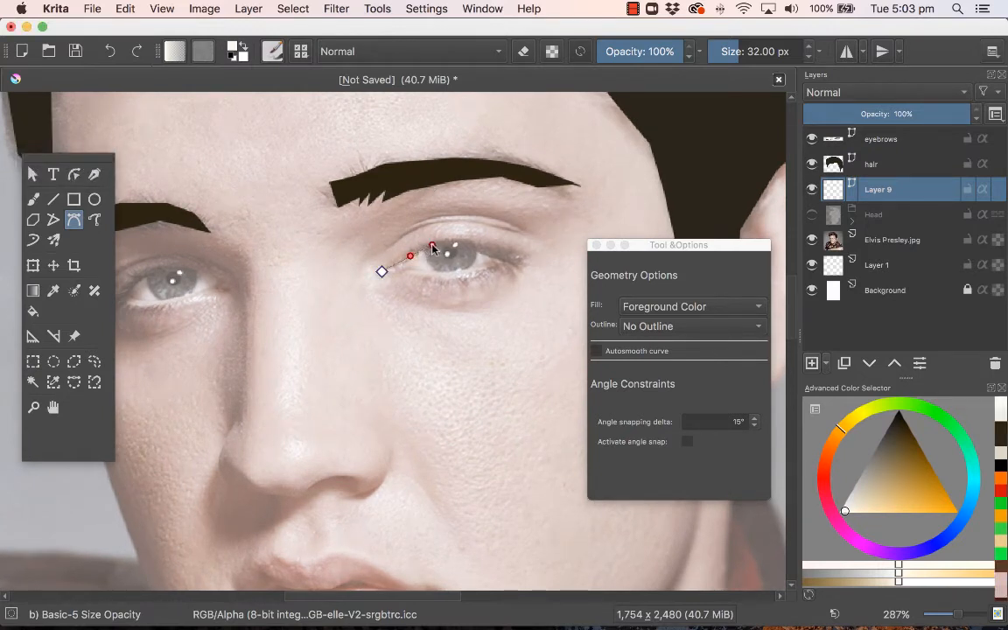
drag(481, 251, 486, 255)
click(382, 275)
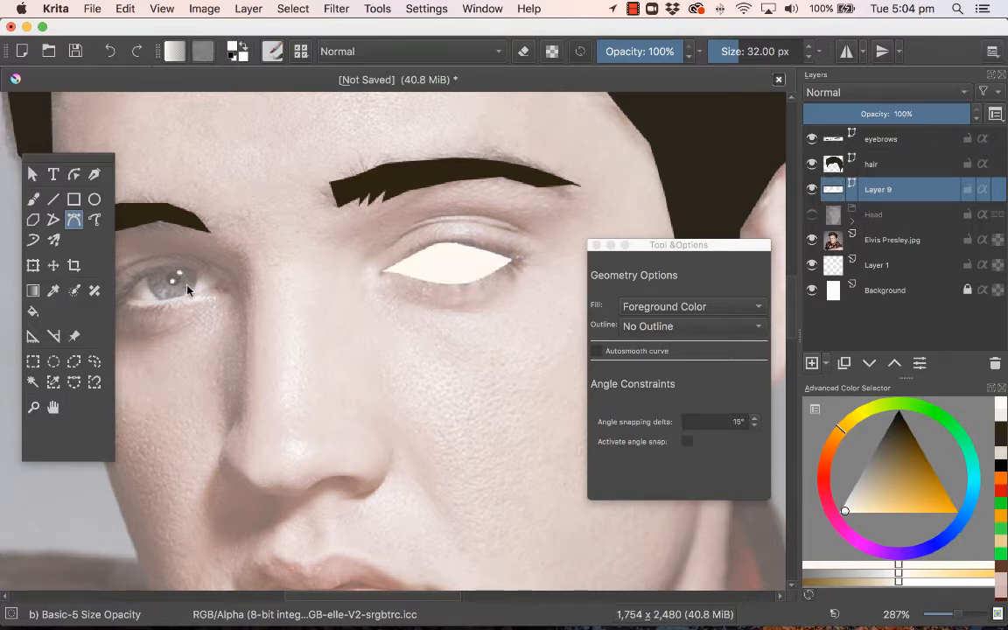
- Trace the white of the portrait's left-hand eye as a closed off-white Bezier curve shape
scroll(187, 286, left, 5)
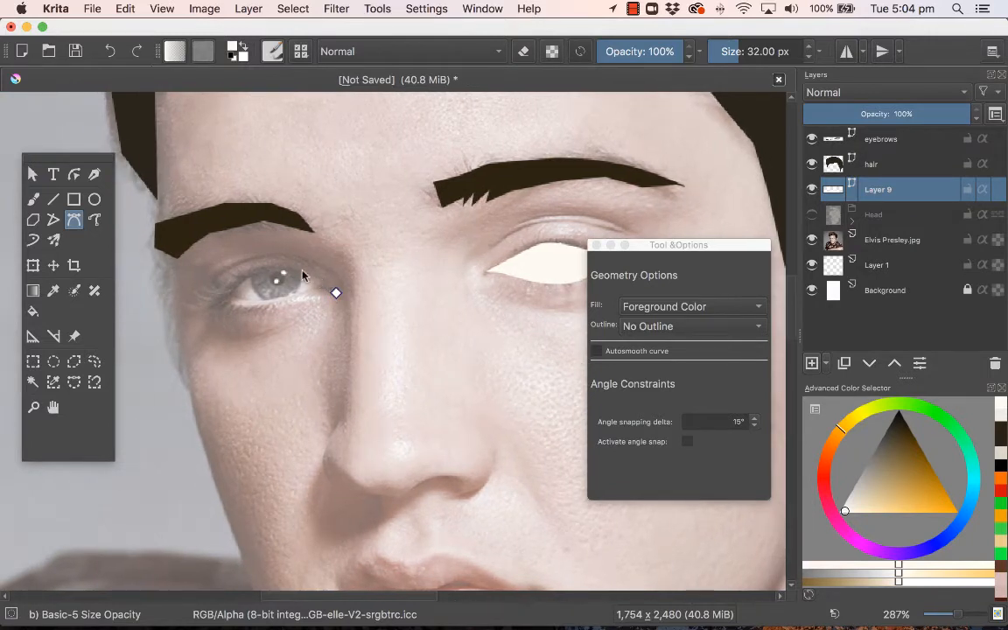
key(Escape)
drag(226, 292, 287, 306)
click(335, 295)
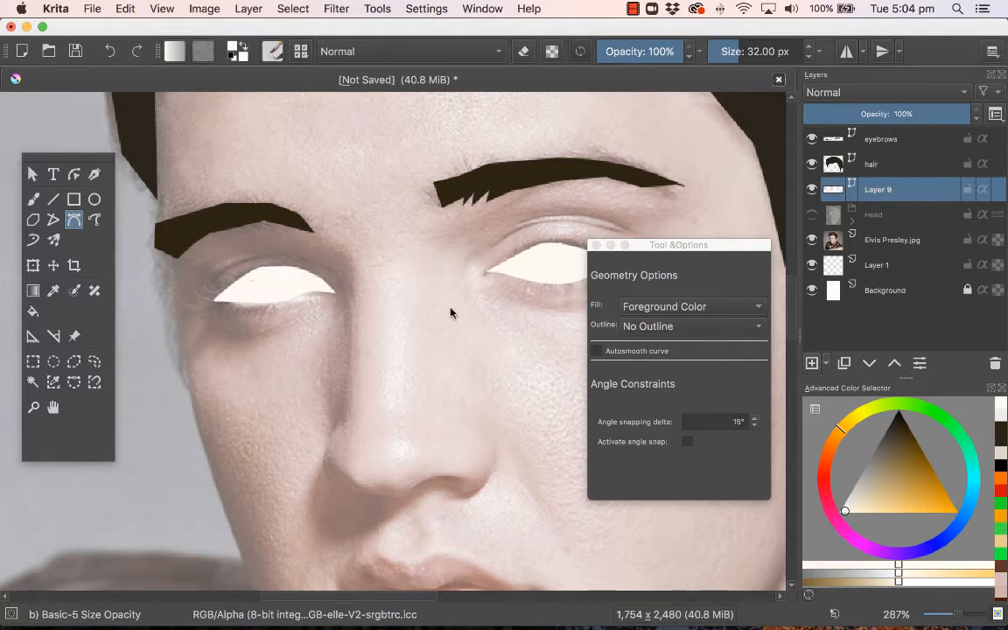
drag(652, 245, 613, 359)
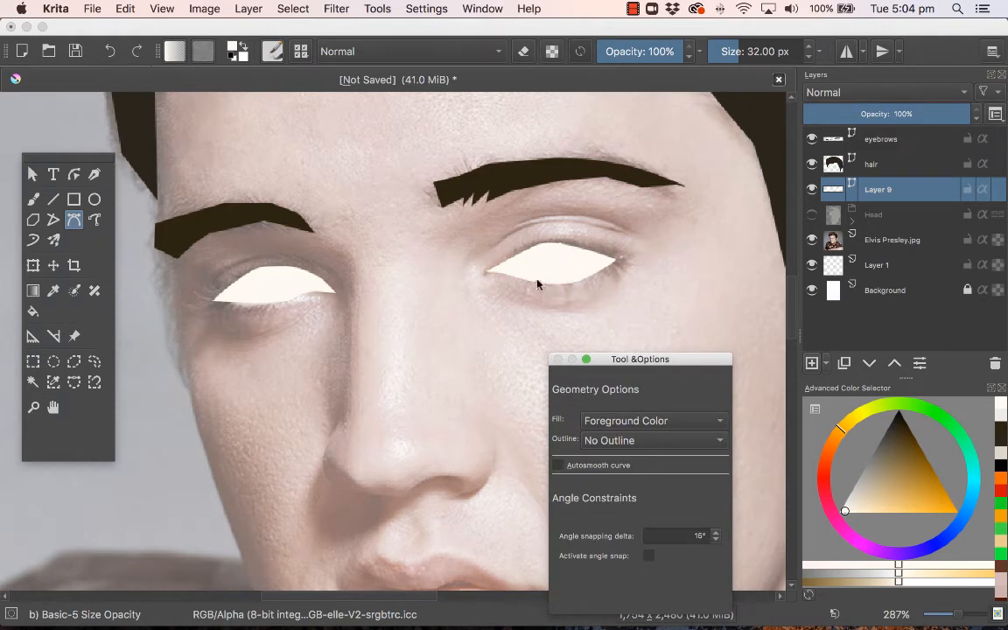
- Hide the eye-whites layer, choose the Ellipse tool and add another vector layer for the irises
click(811, 190)
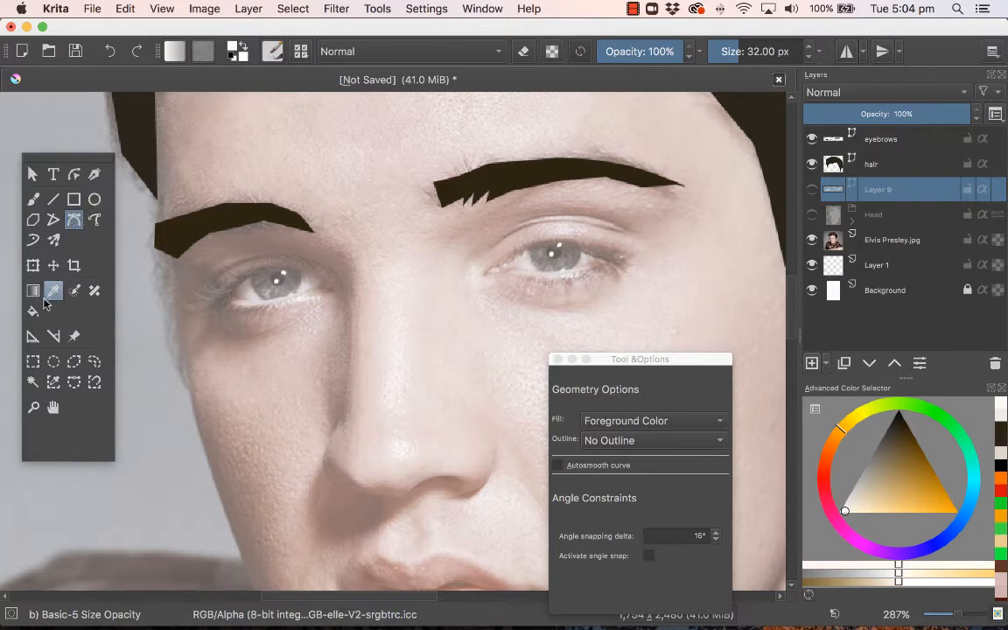
click(95, 200)
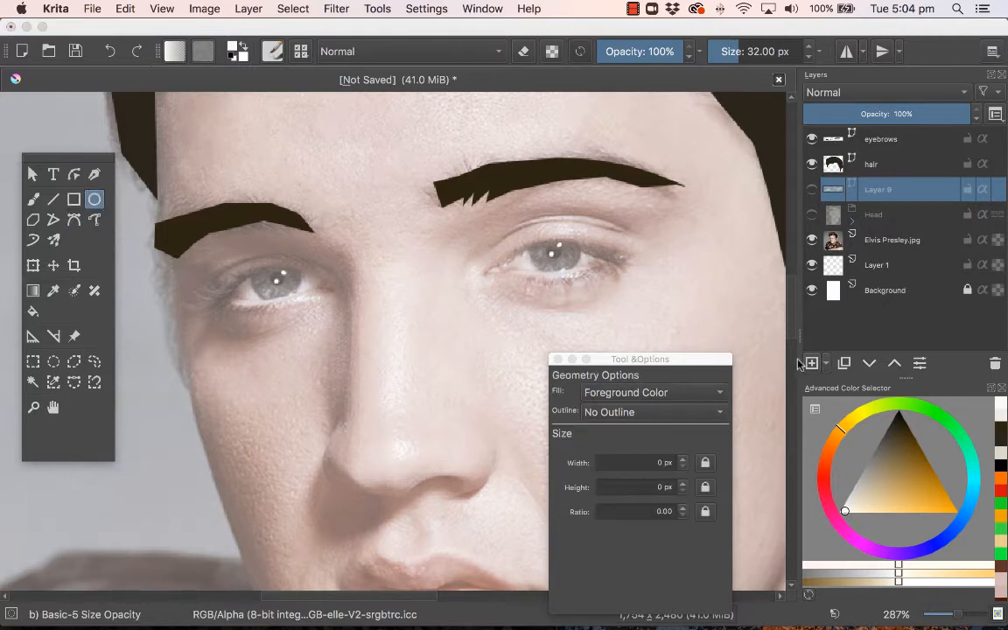
click(827, 364)
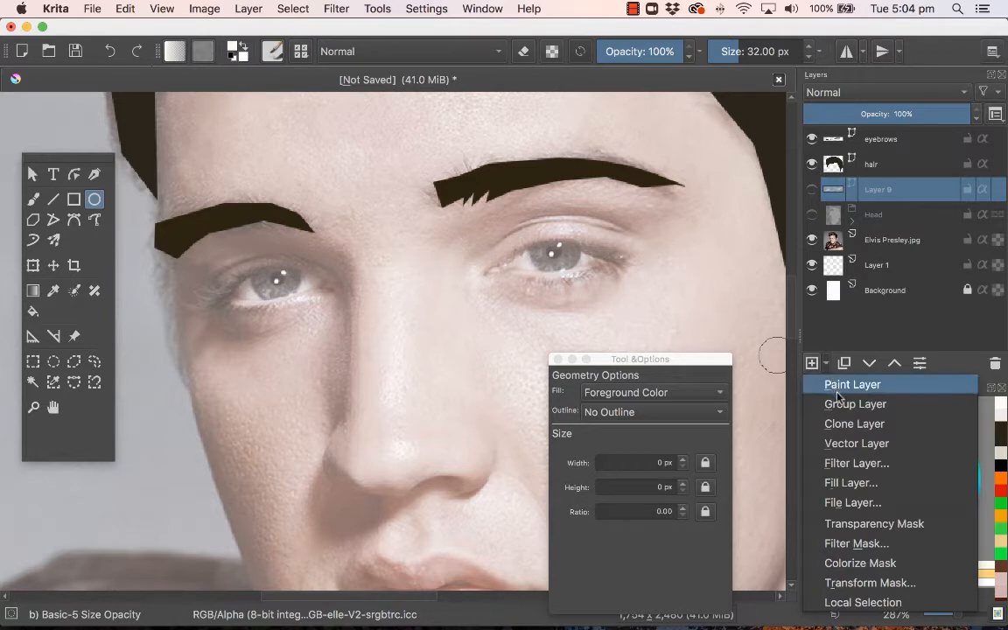
click(843, 444)
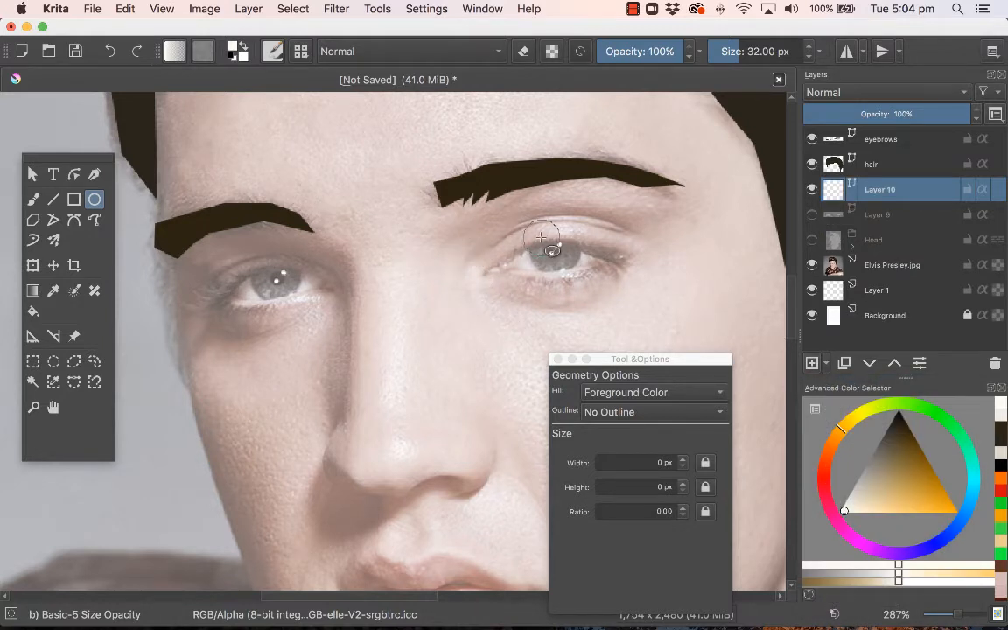
- Draw ellipses of about 50 x 38 px and 48 x 38 px over the two irises and reposition the left-hand one
drag(523, 230, 579, 273)
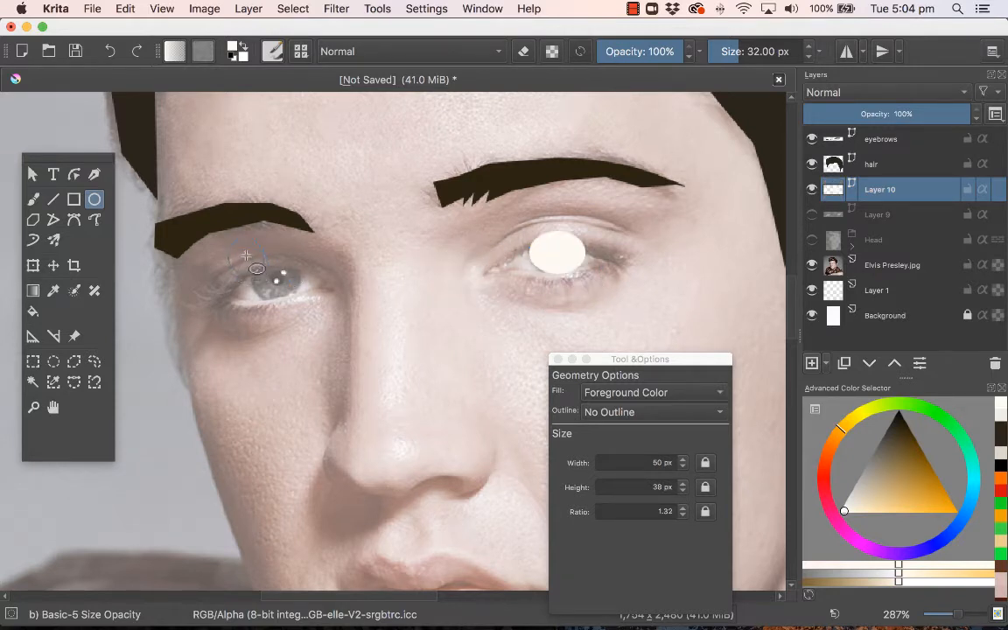
drag(247, 258, 303, 297)
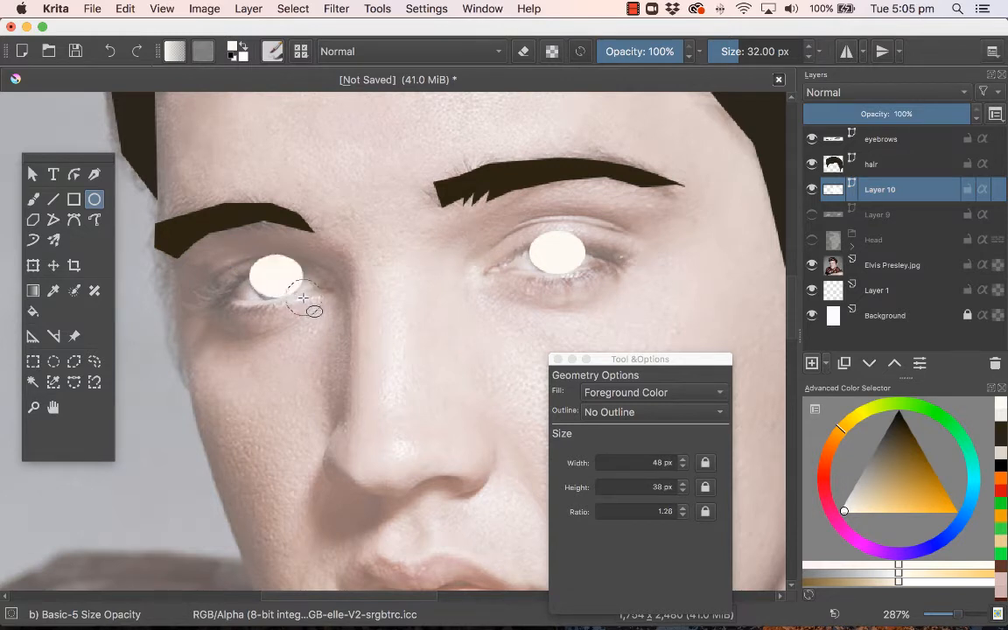
click(74, 174)
click(277, 287)
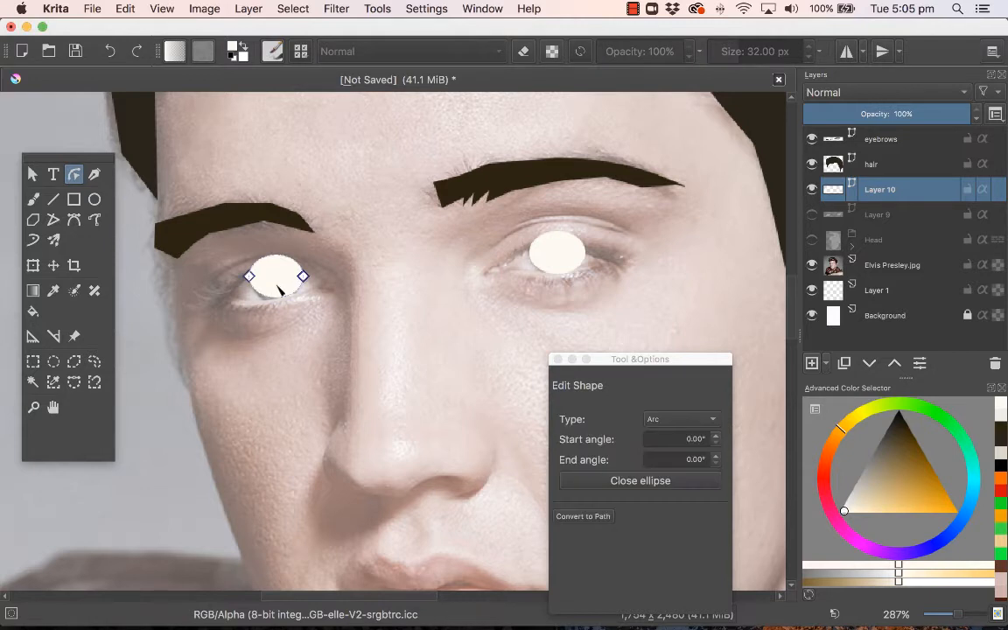
click(33, 174)
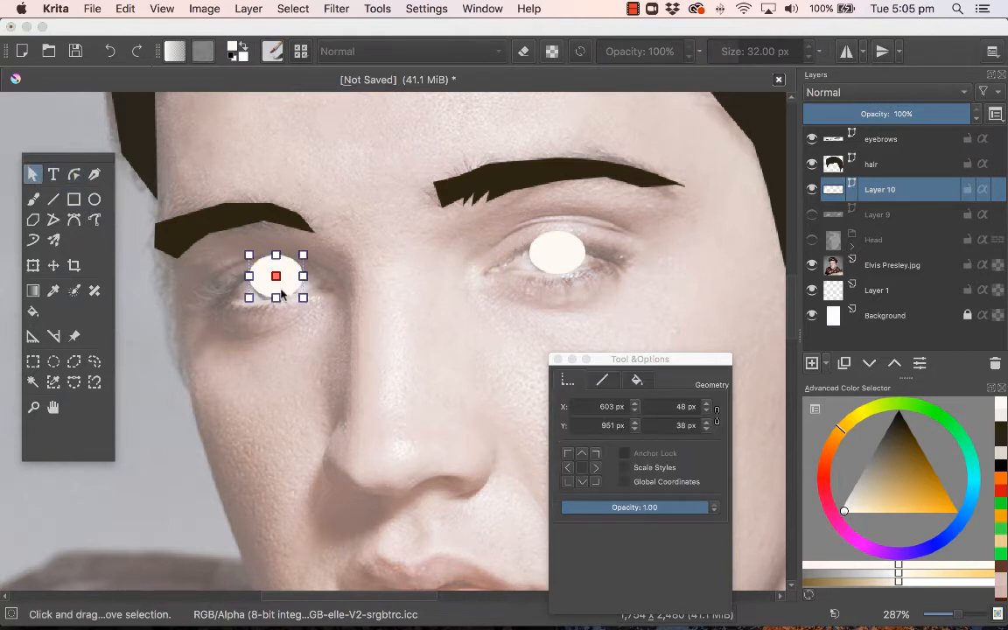
mouse_move(281, 280)
mouse_down()
mouse_move(331, 255)
mouse_move(287, 275)
mouse_up()
- Select both iris ellipses and change their fill to a gradient of type Radial
click(557, 253)
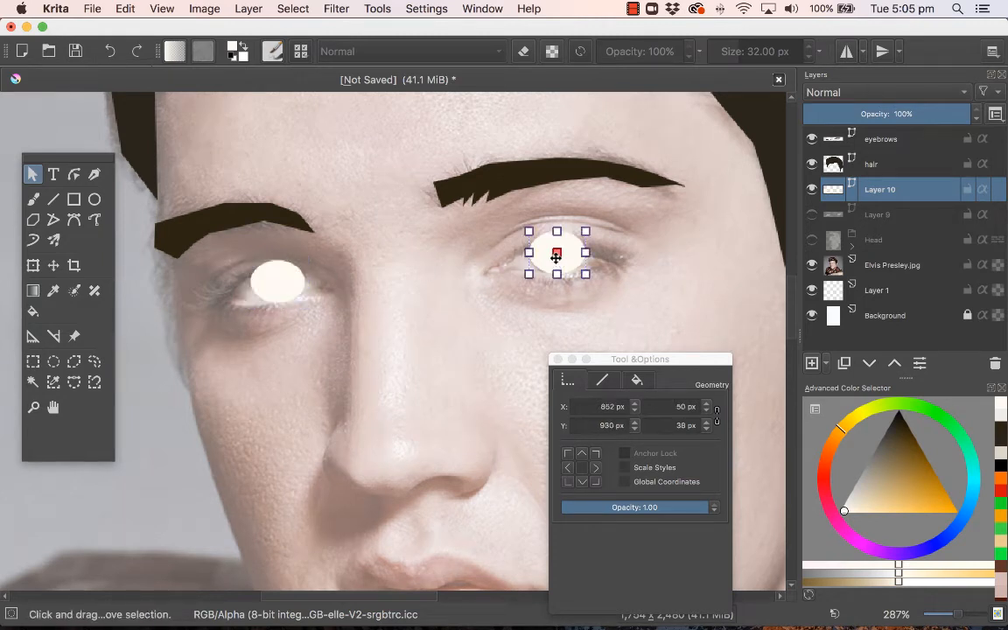
shift+click(275, 283)
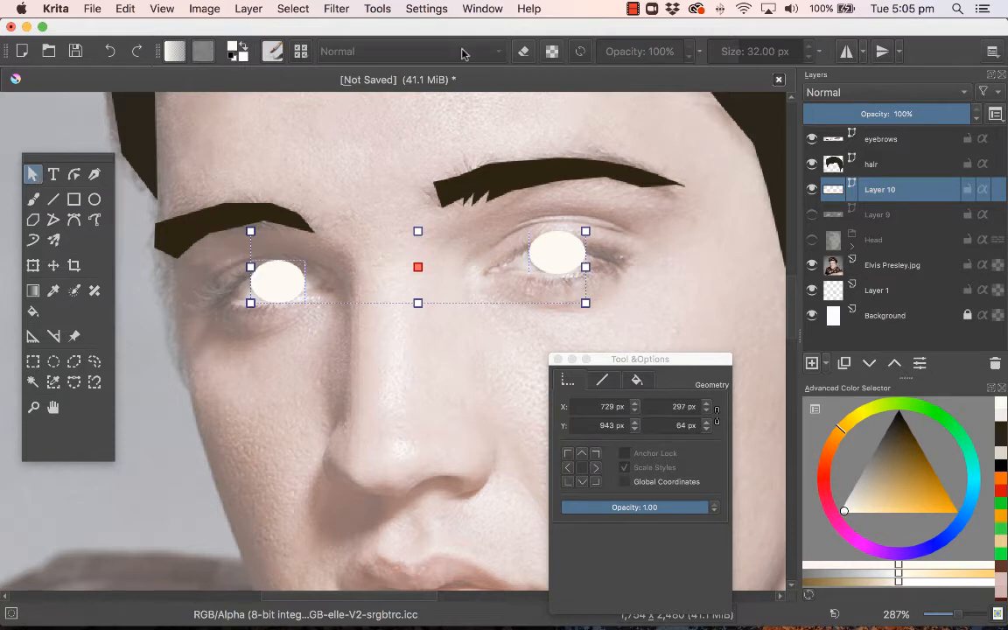
drag(657, 363, 705, 294)
click(685, 311)
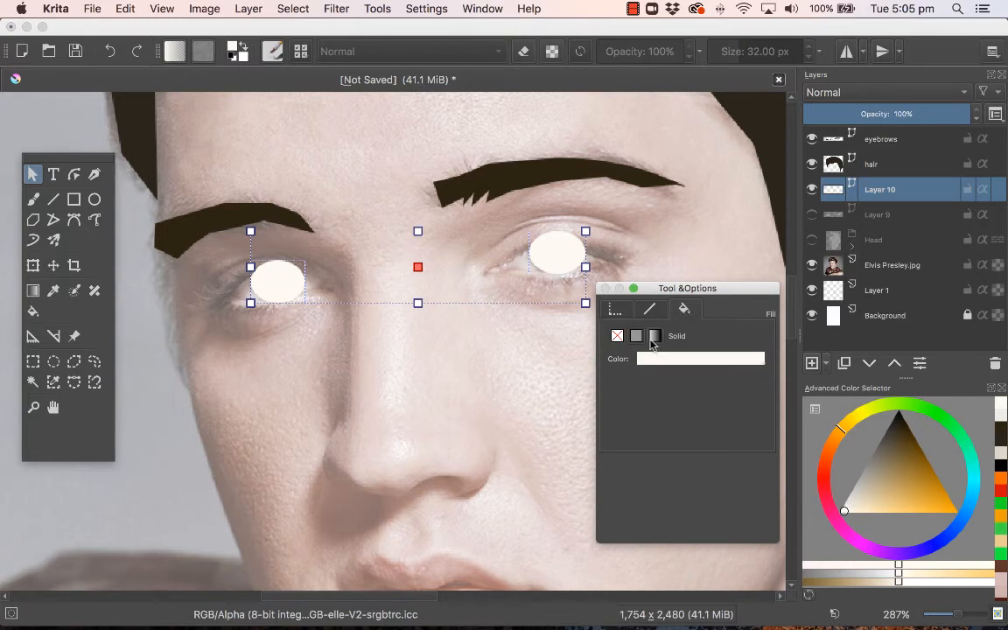
click(655, 336)
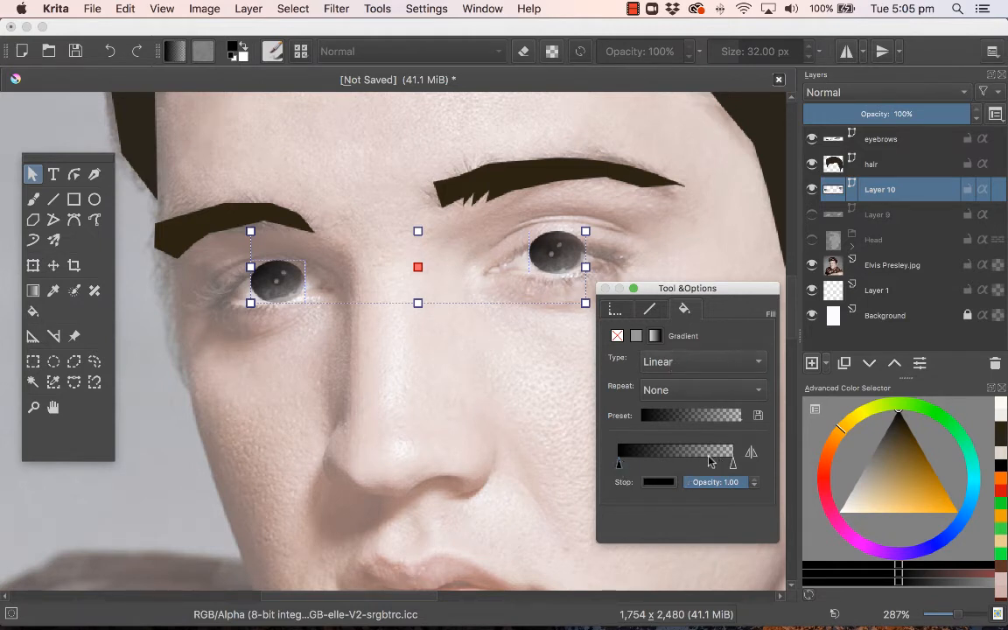
click(683, 363)
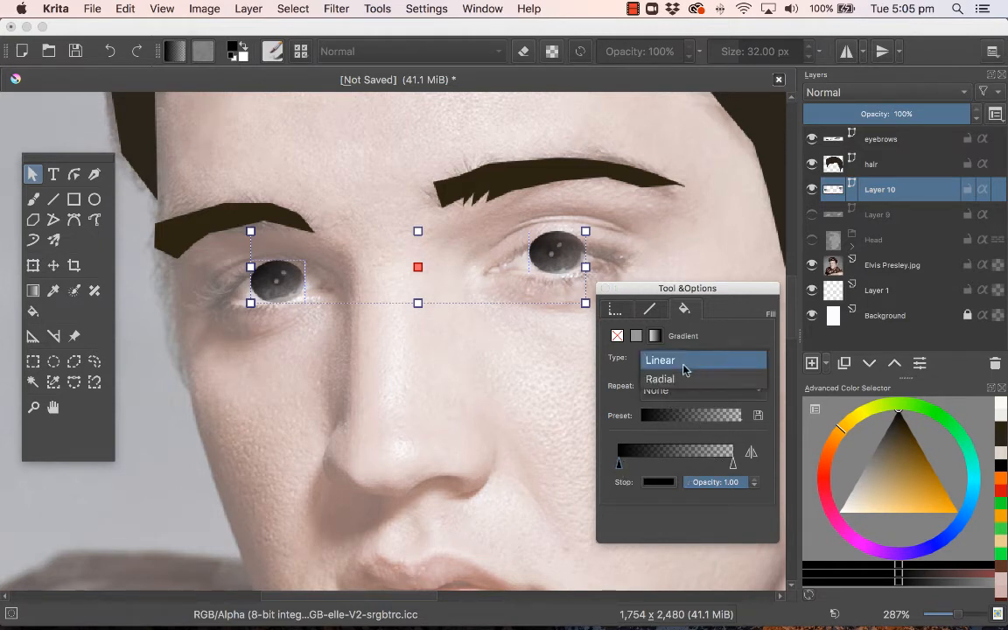
click(687, 379)
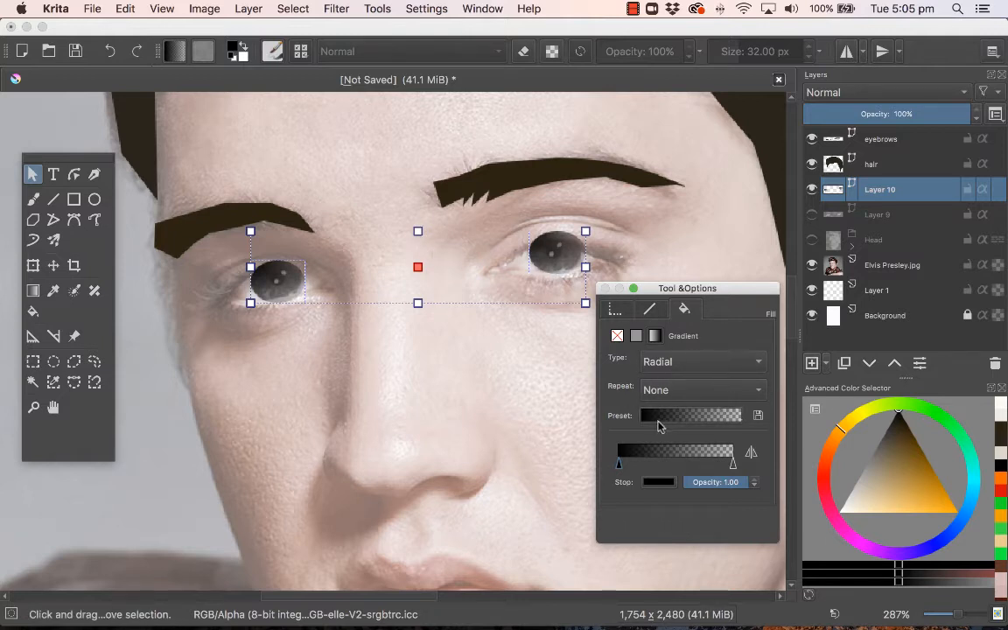
- Set the first colour stop of the irises' gradient to a dark blue
click(666, 483)
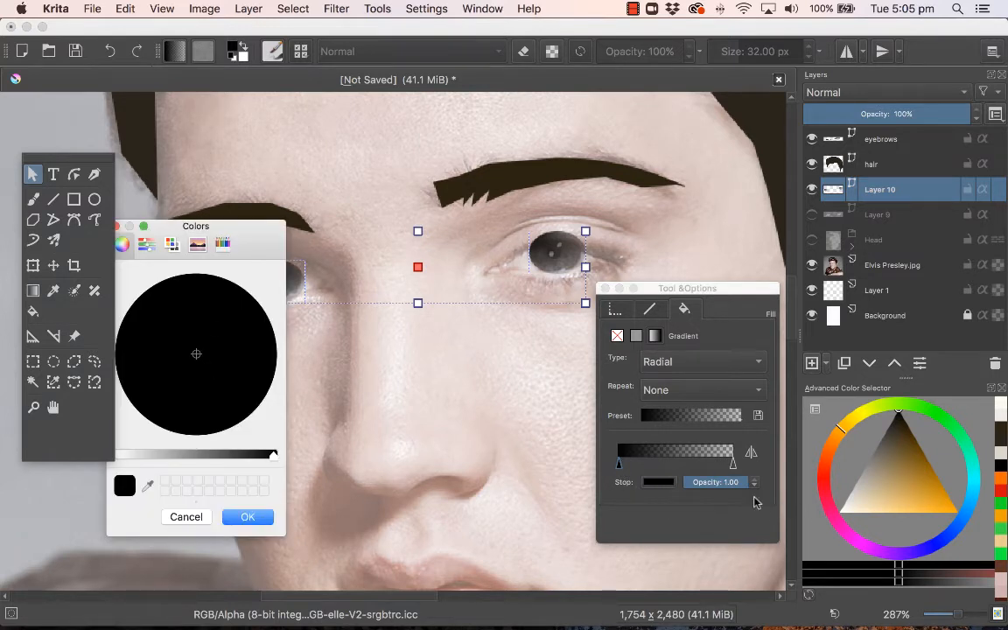
click(196, 517)
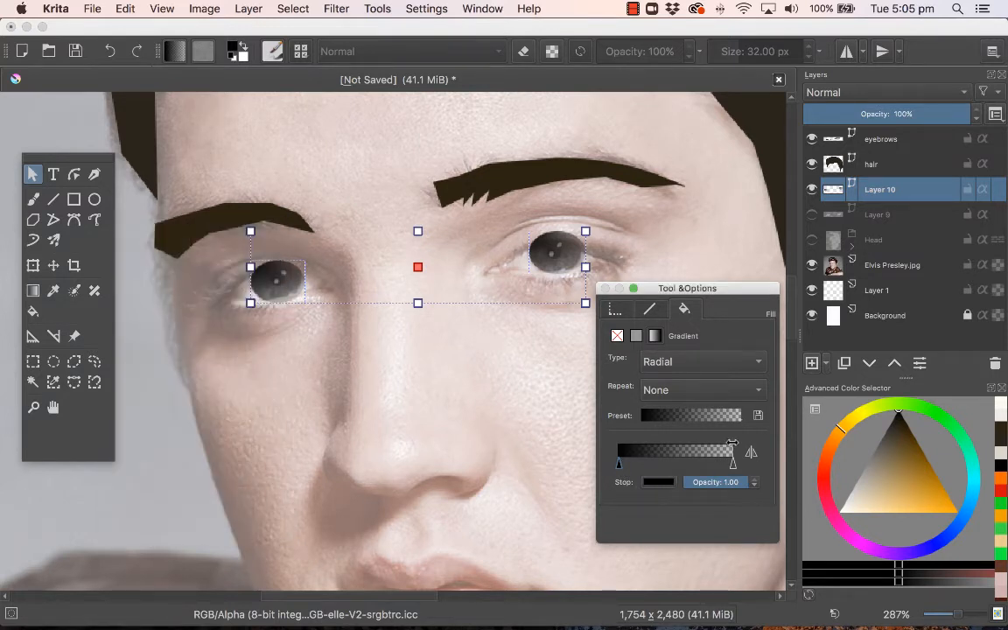
click(672, 482)
drag(266, 458, 204, 460)
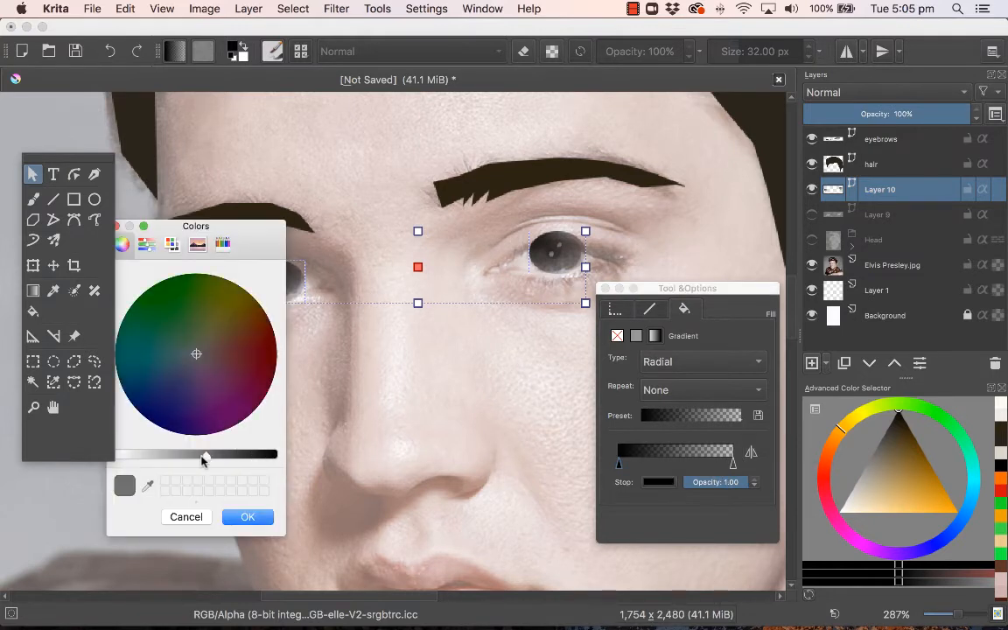
drag(197, 355, 152, 390)
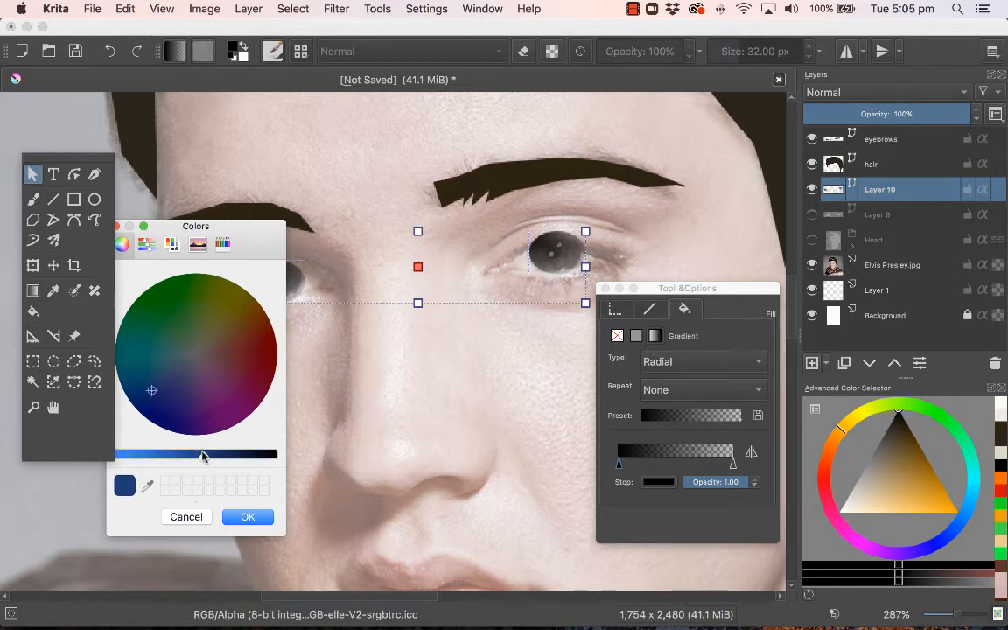
mouse_move(204, 455)
mouse_down()
mouse_move(182, 455)
mouse_move(207, 455)
mouse_up()
click(144, 400)
drag(145, 402, 146, 395)
drag(208, 455, 214, 456)
click(248, 516)
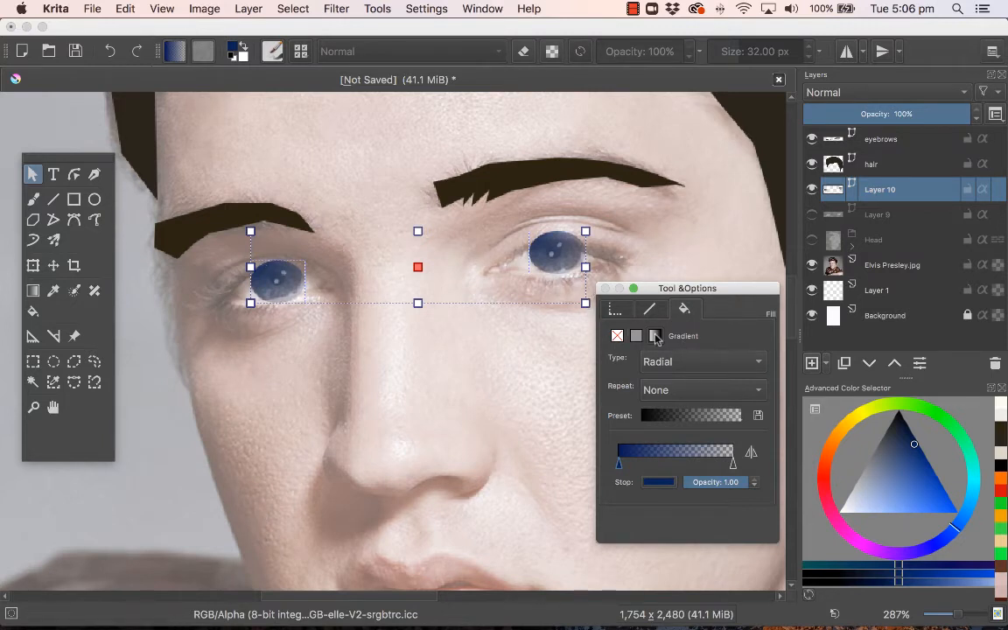
- Set the transparent end stop of the irises' gradient to a medium grey
click(733, 463)
click(660, 482)
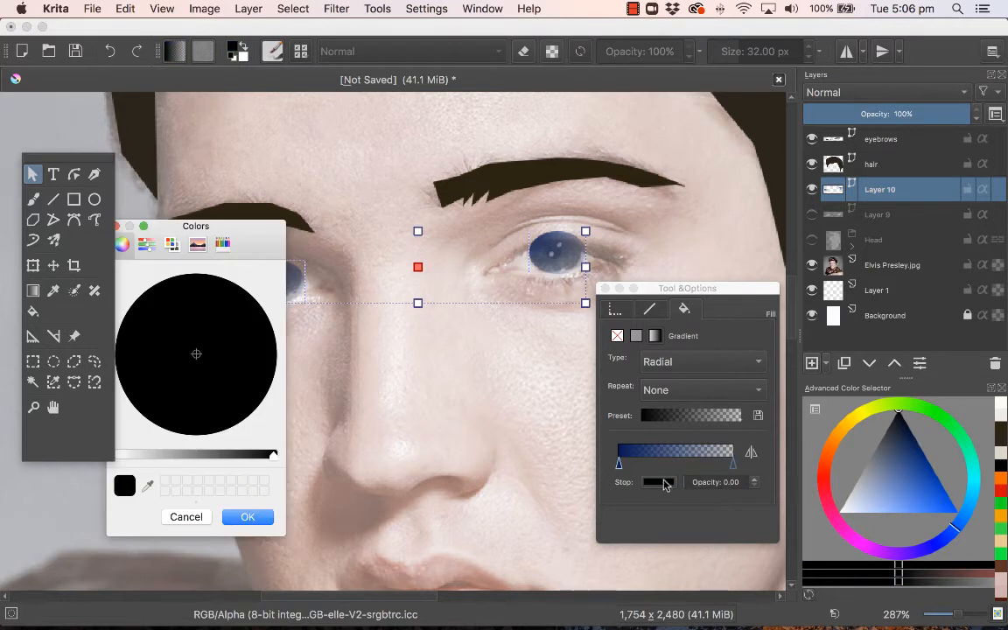
click(206, 456)
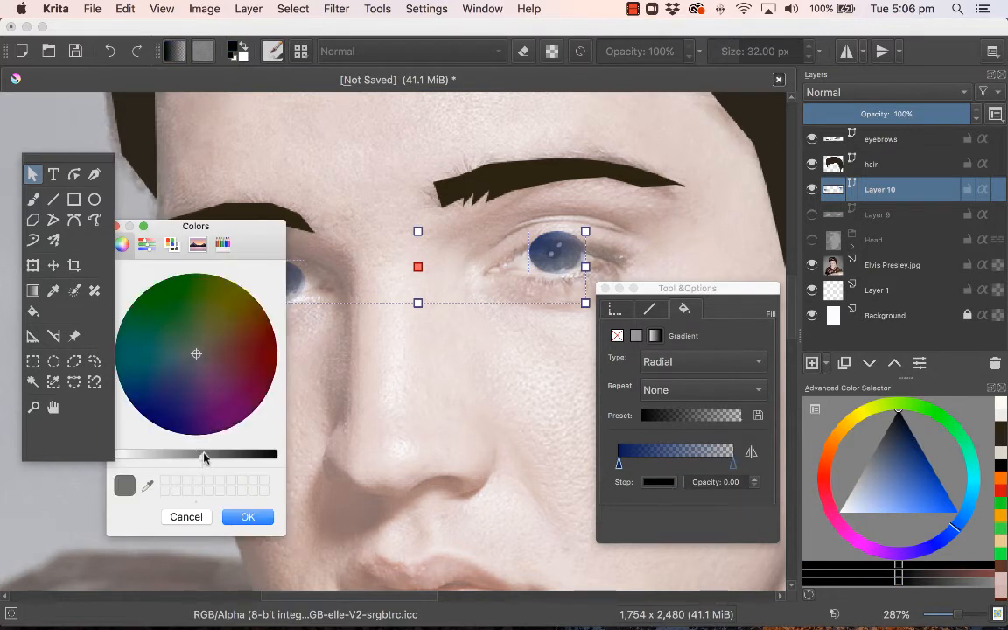
click(248, 516)
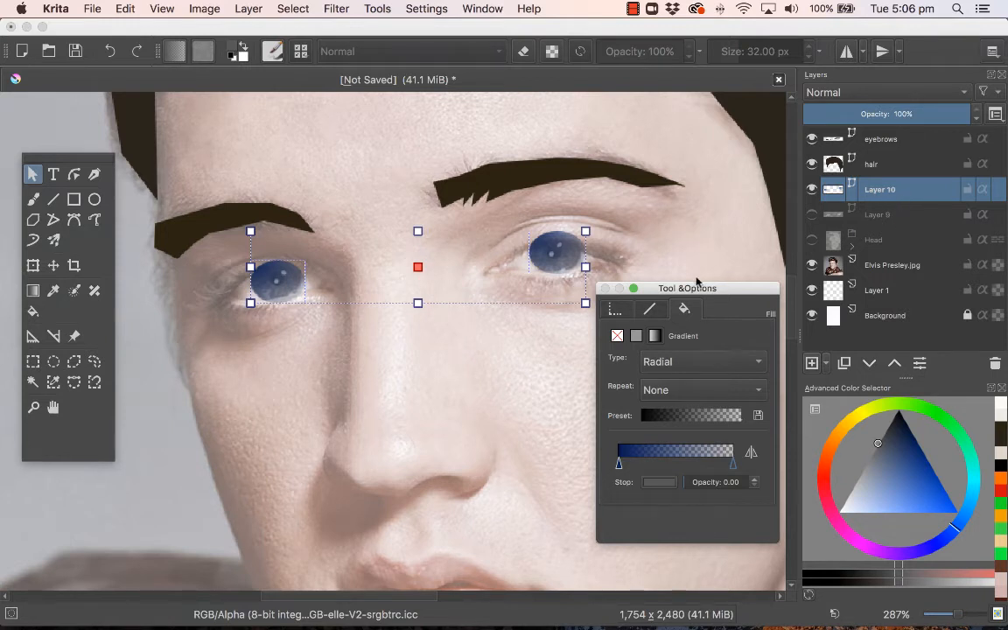
- Select the eye-whites layer (Layer 9) and make it visible again
click(906, 215)
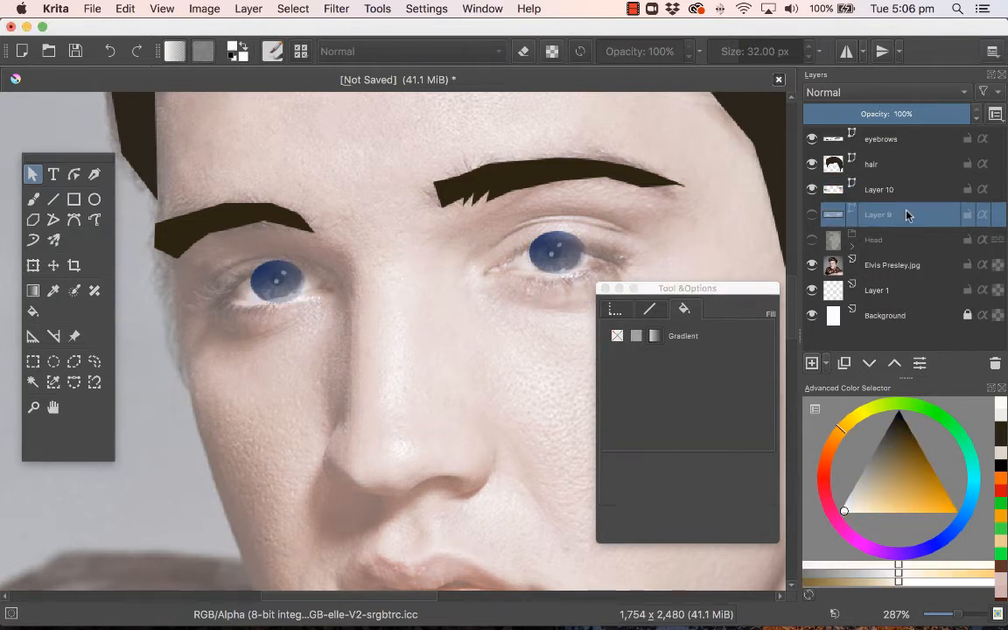
click(811, 215)
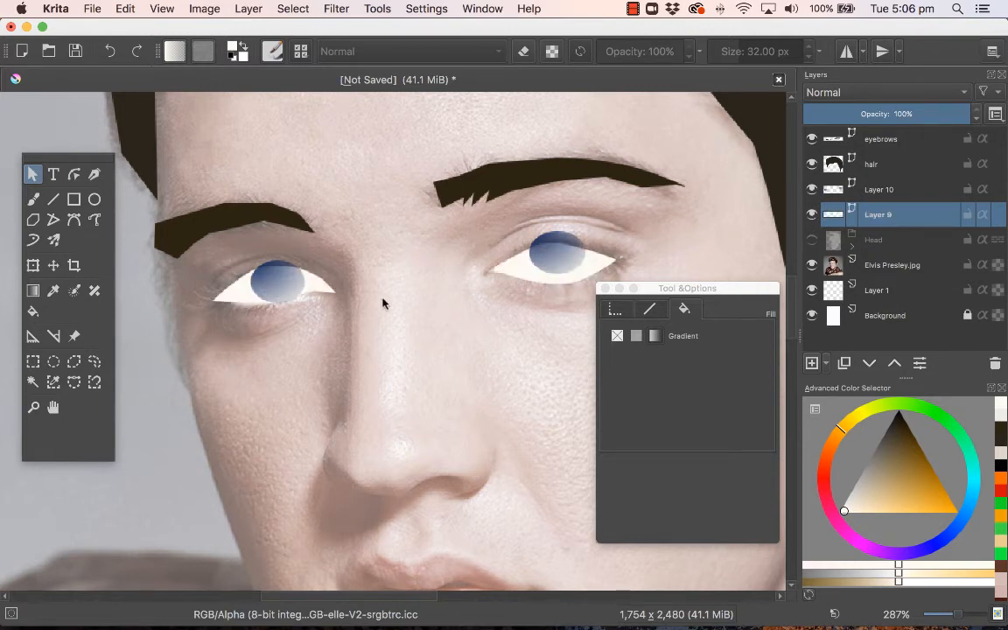
- Select the iris layer (Layer 10) together with the eye-whites layer (Layer 9) and combine them in a quick group
click(572, 251)
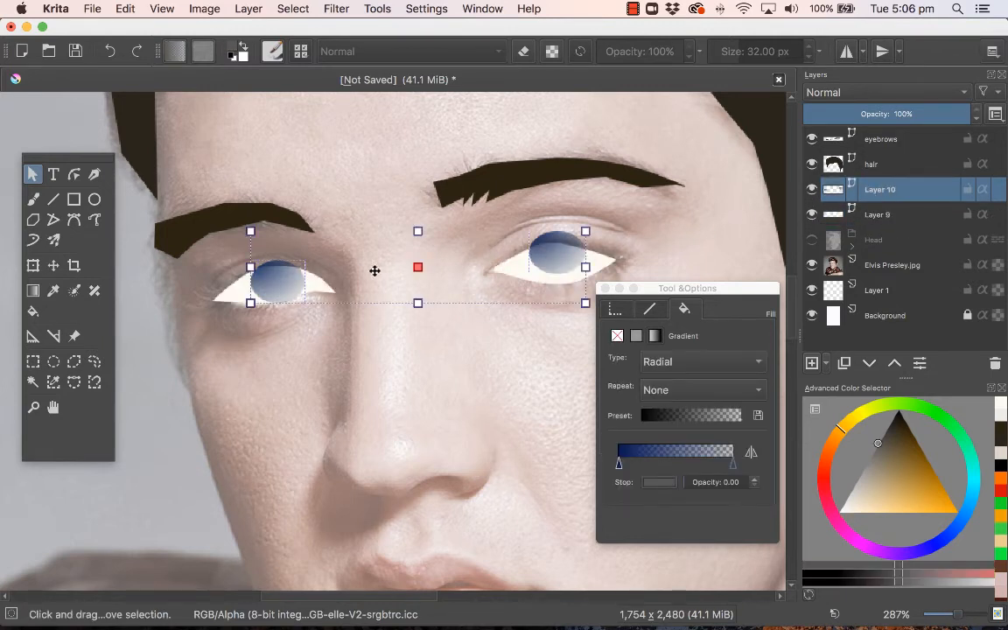
shift+click(878, 214)
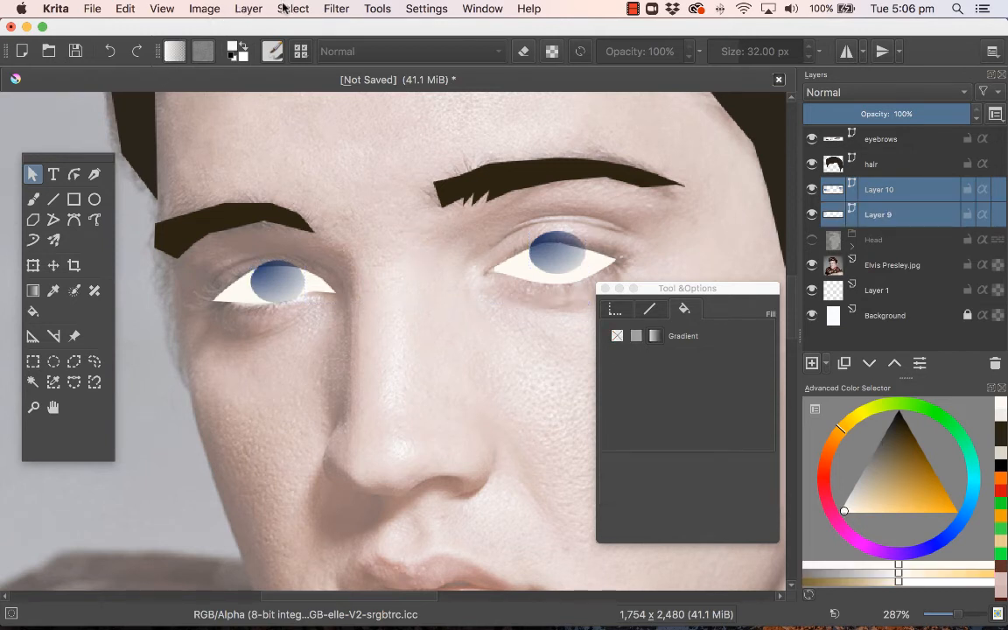
click(248, 8)
mouse_move(275, 152)
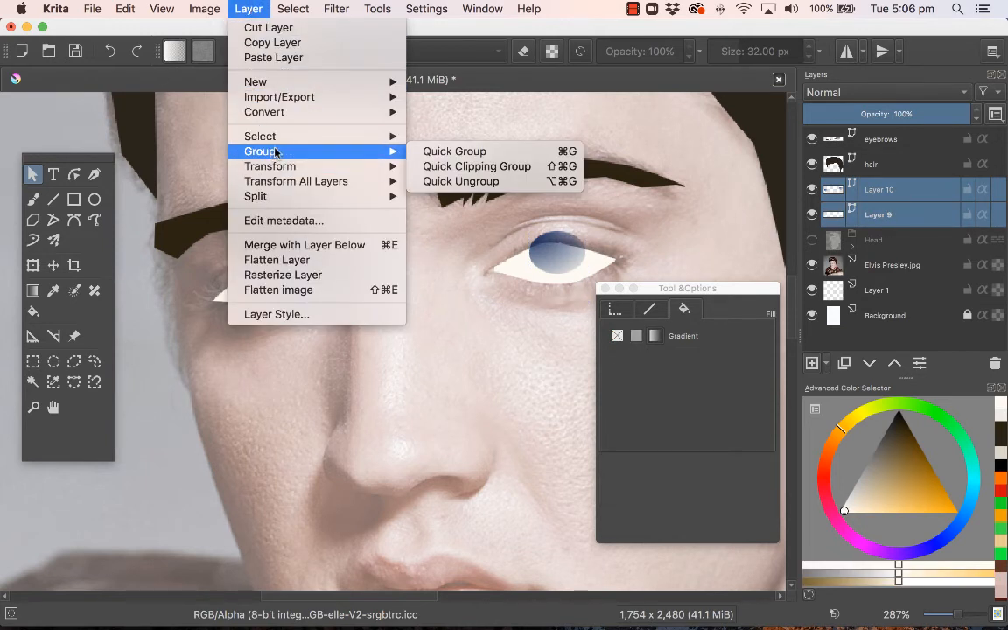
click(430, 151)
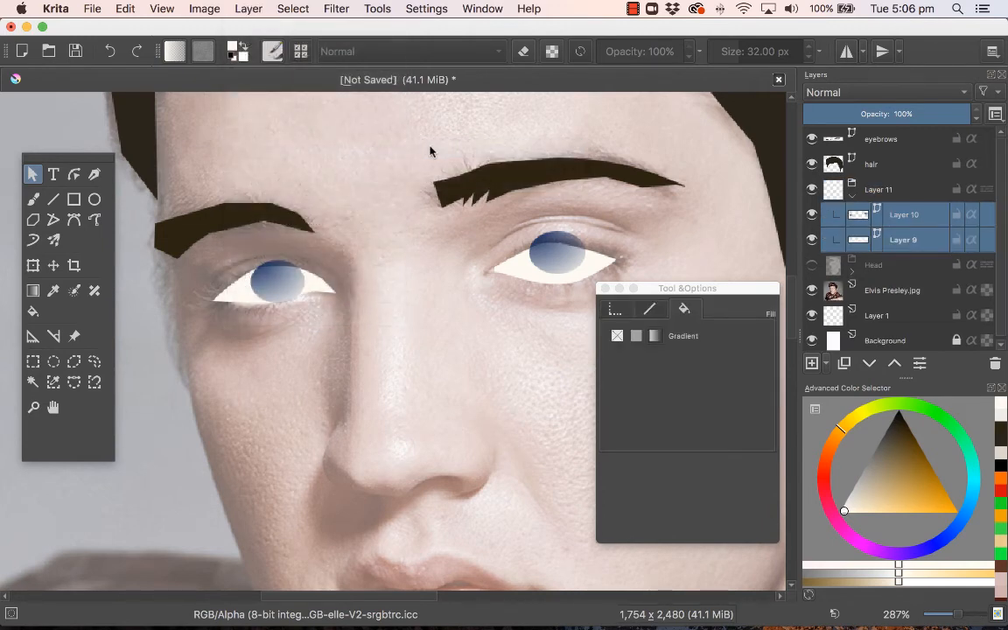
- Turn on alpha inheritance for Layer 10 to clip the irises to the eye whites, toggling its visibility to check
click(813, 215)
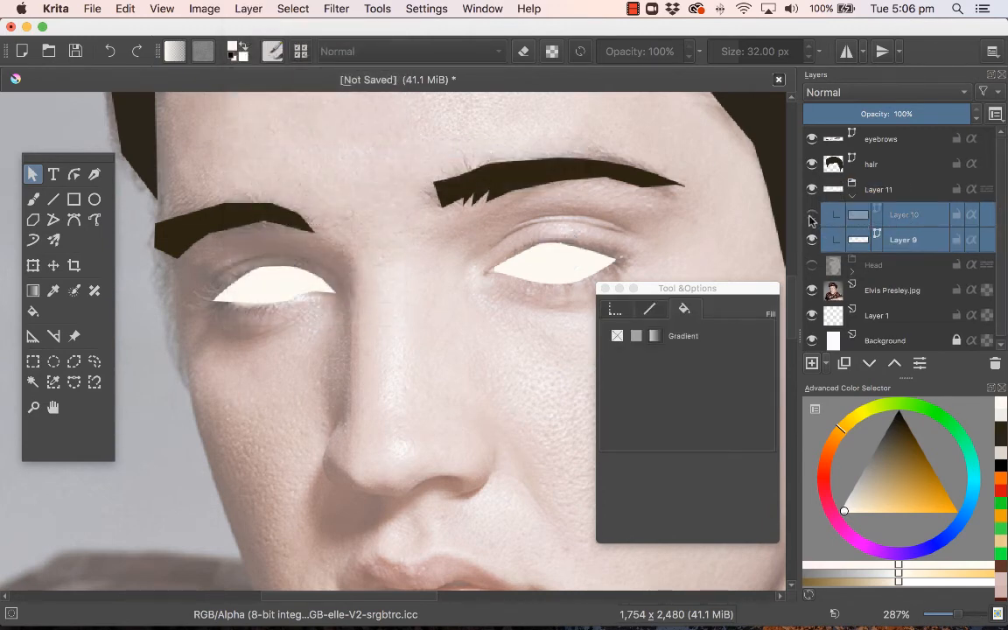
click(813, 215)
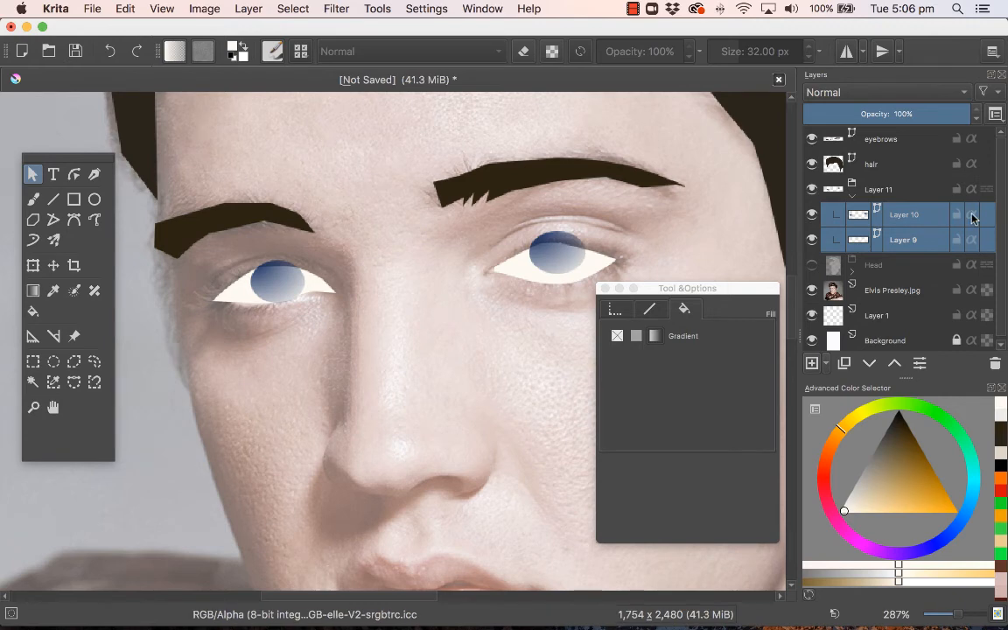
click(971, 215)
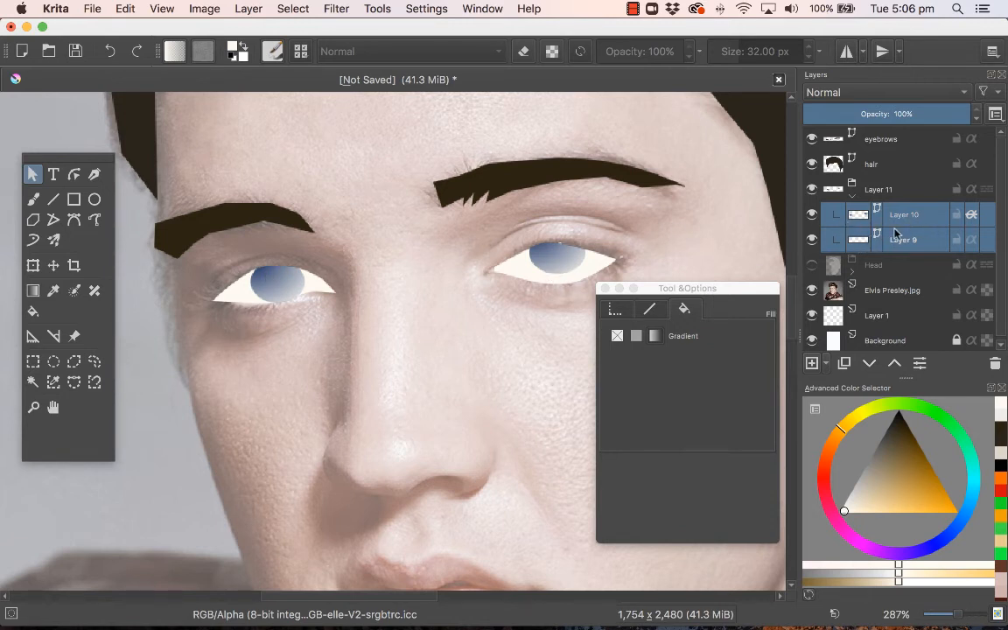
click(854, 218)
click(812, 216)
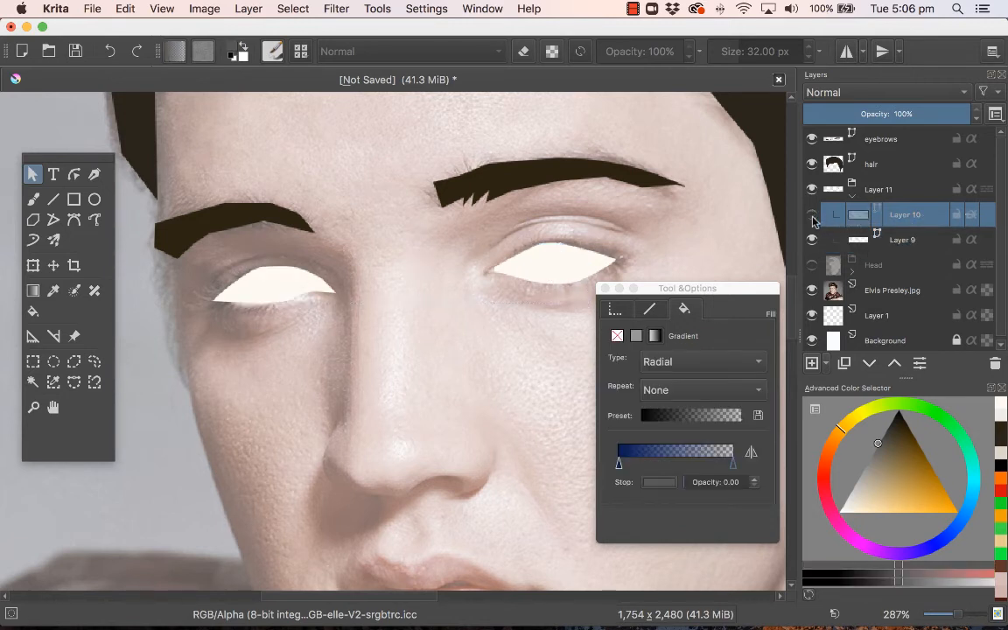
click(812, 216)
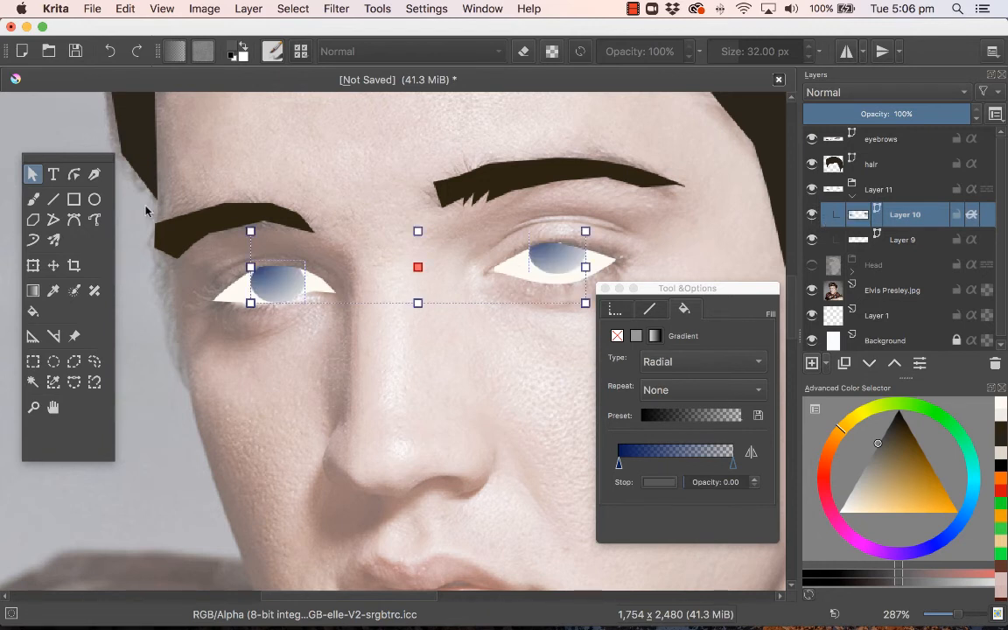
- Nudge the iris of the shaded-side eye slightly up and left, and the other iris slightly down, within the eye whites
click(374, 328)
click(280, 286)
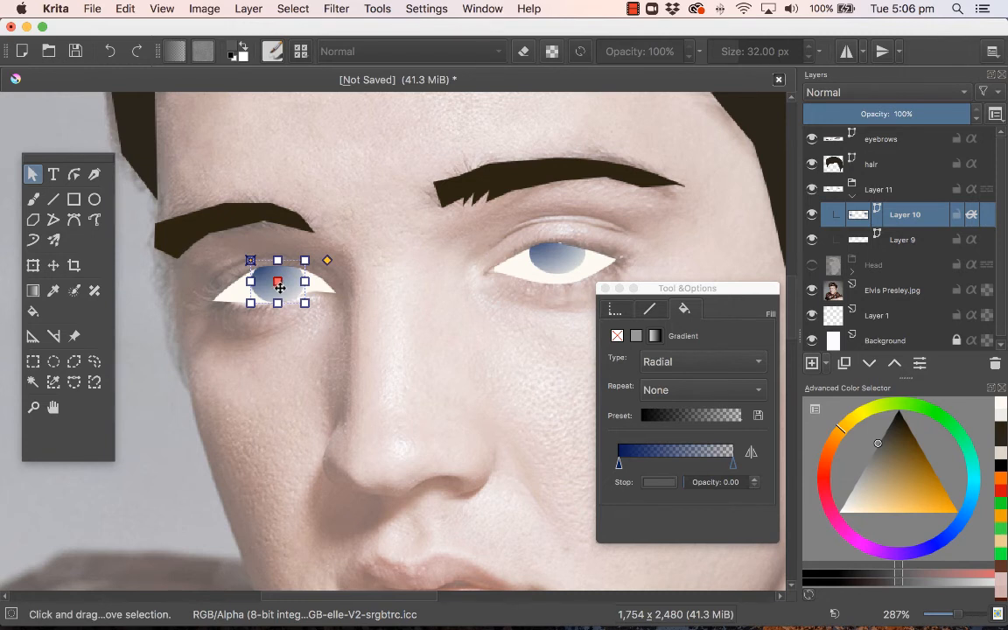
drag(280, 285, 276, 284)
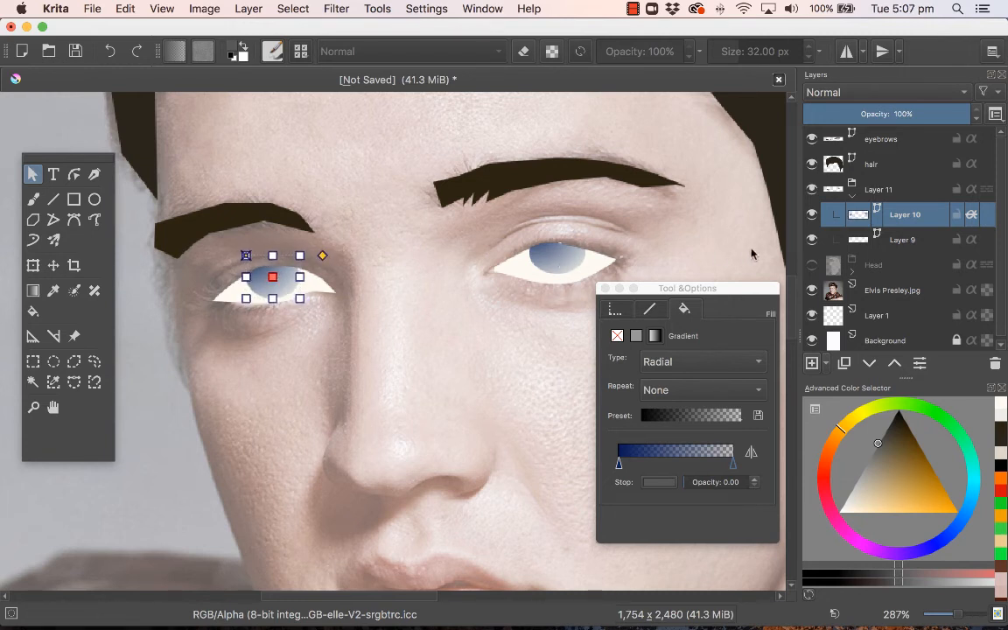
click(545, 256)
drag(571, 260, 571, 263)
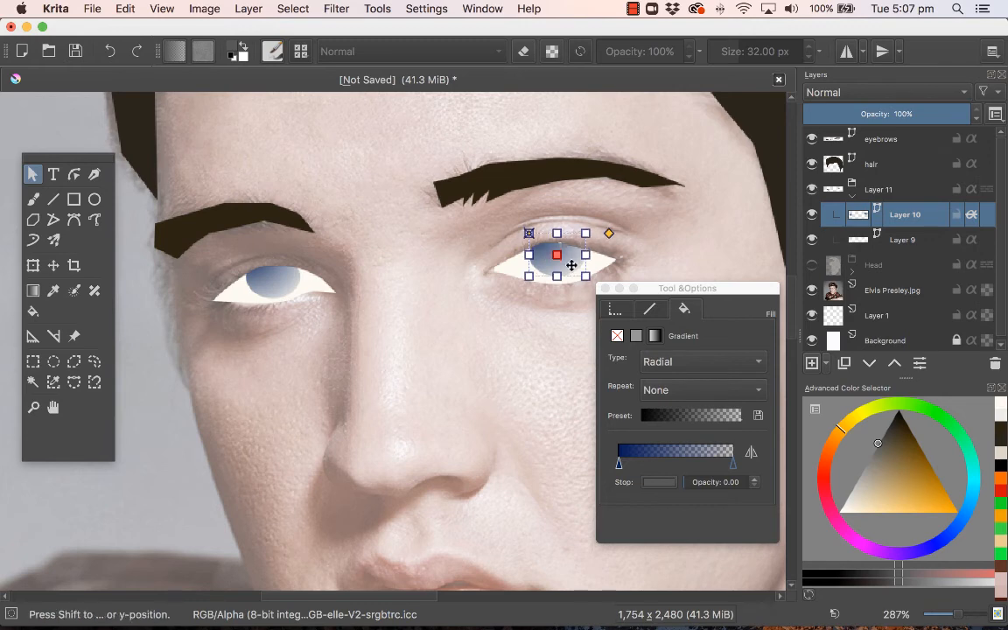
click(529, 336)
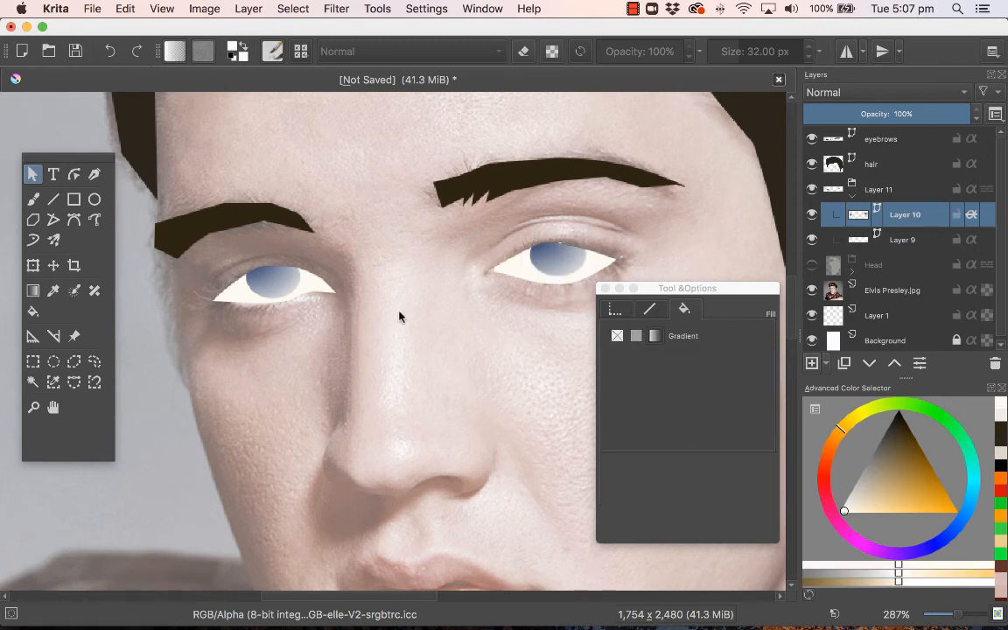
- Make the Head group visible again and check the eyes against the whole portrait
click(812, 264)
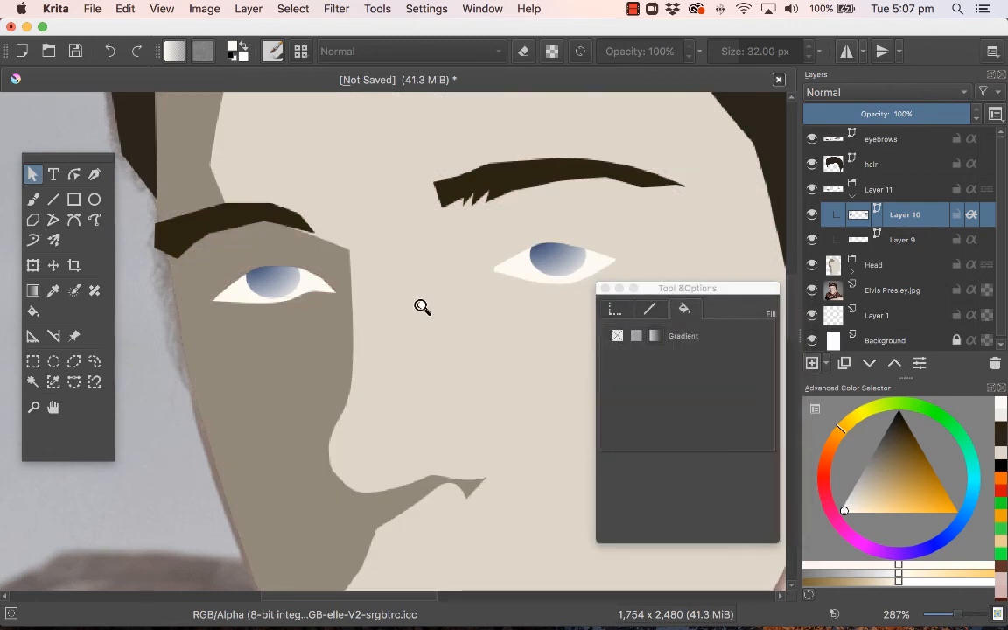
drag(421, 306, 492, 343)
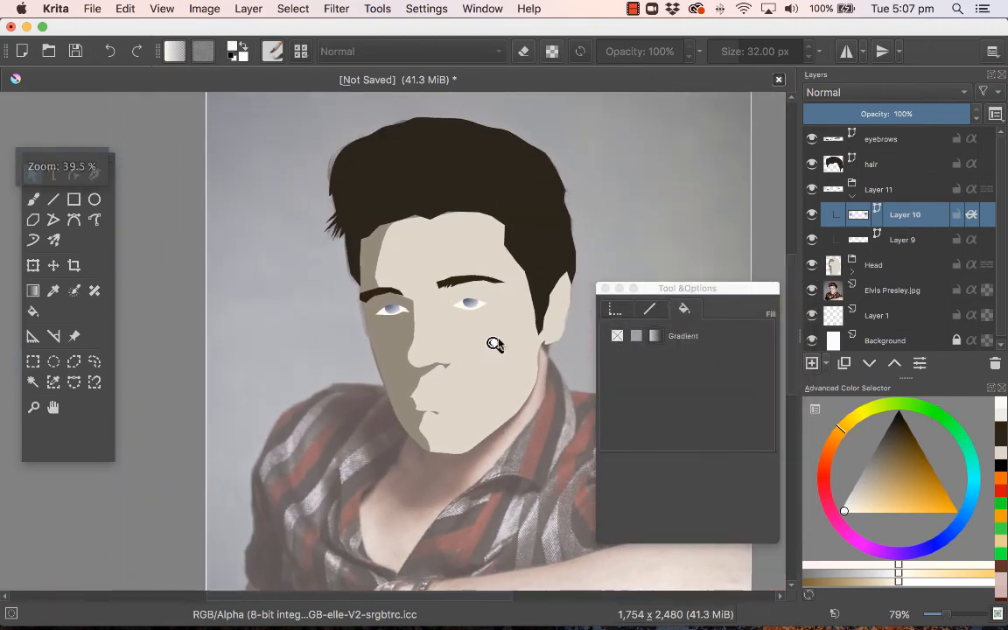